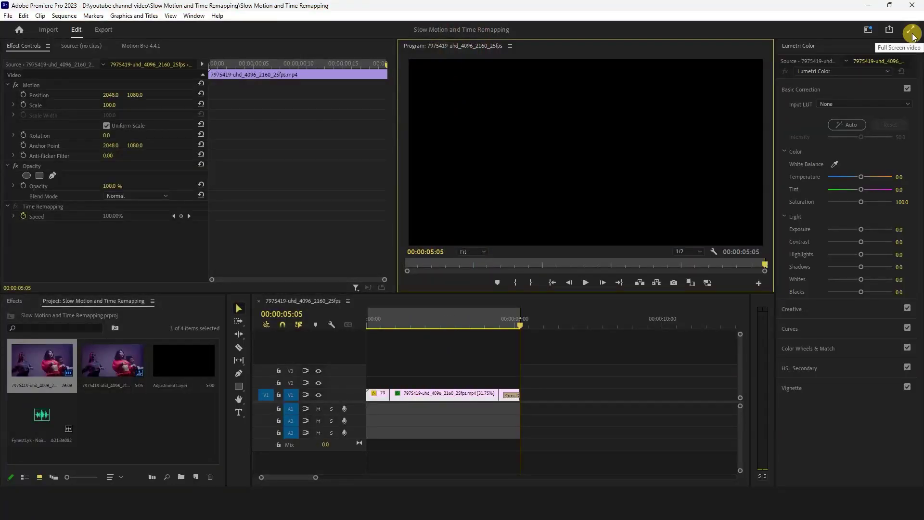
# Step: Marquee-drag across the Timeline to select every clip in the sequence
pyautogui.moveTo(542, 365); pyautogui.dragTo(312, 431)
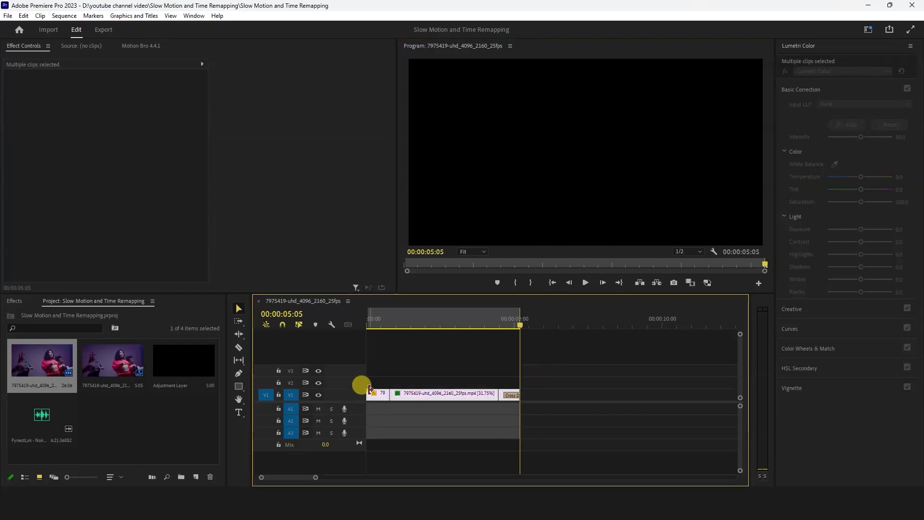
# Step: Delete the selected clips and clear the sequence's in and out range
pyautogui.press('Delete')
pyautogui.rightClick(404, 315)
pyautogui.click(452, 183)
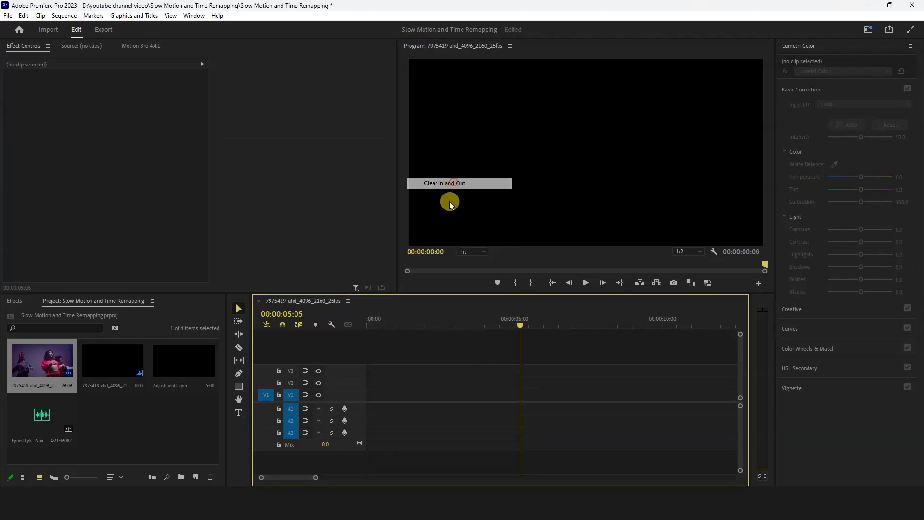
# Step: Place the full 26-second dance clip on V1 at 00:00 and zoom the timeline to fit it
pyautogui.moveTo(11, 381); pyautogui.dragTo(343, 397)
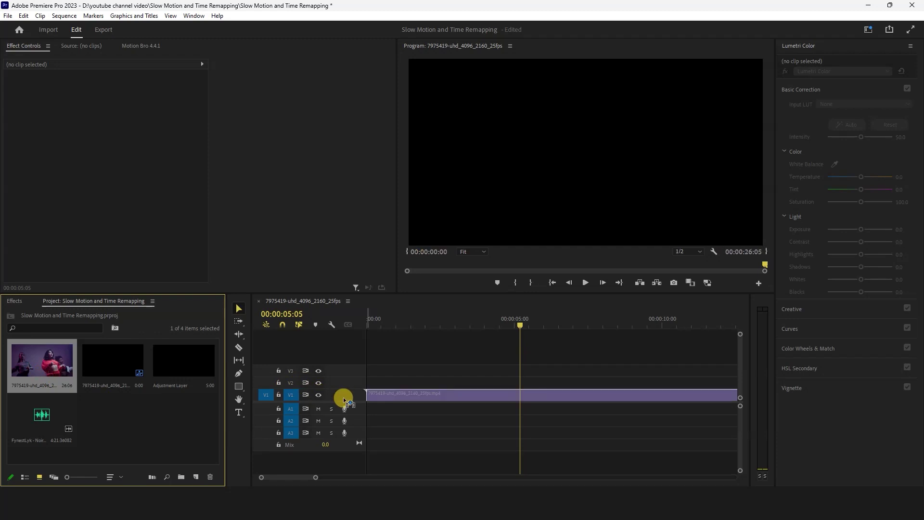
pyautogui.moveTo(385, 326); pyautogui.dragTo(464, 323)
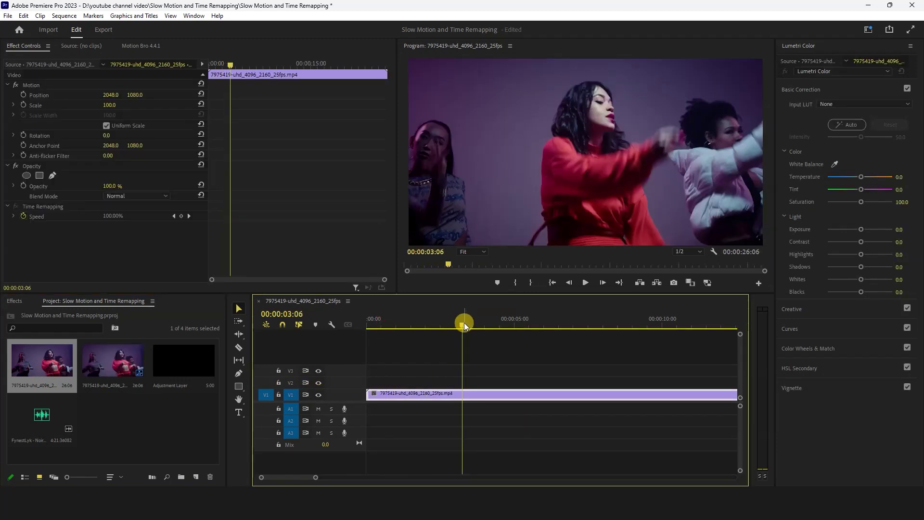
pyautogui.press('-')
pyautogui.moveTo(393, 319); pyautogui.dragTo(331, 334)
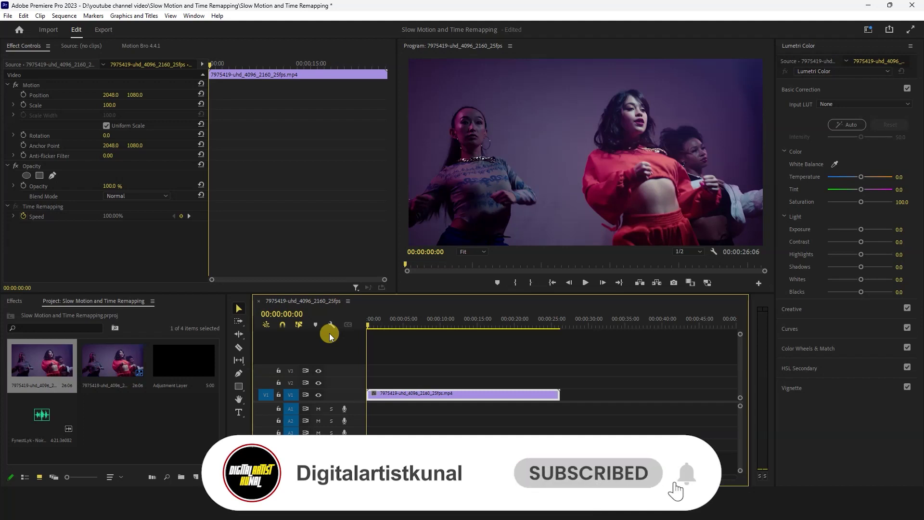
# Step: Move the playhead to 00:00:04:24 and razor-cut the V1 dance clip there
pyautogui.click(381, 325)
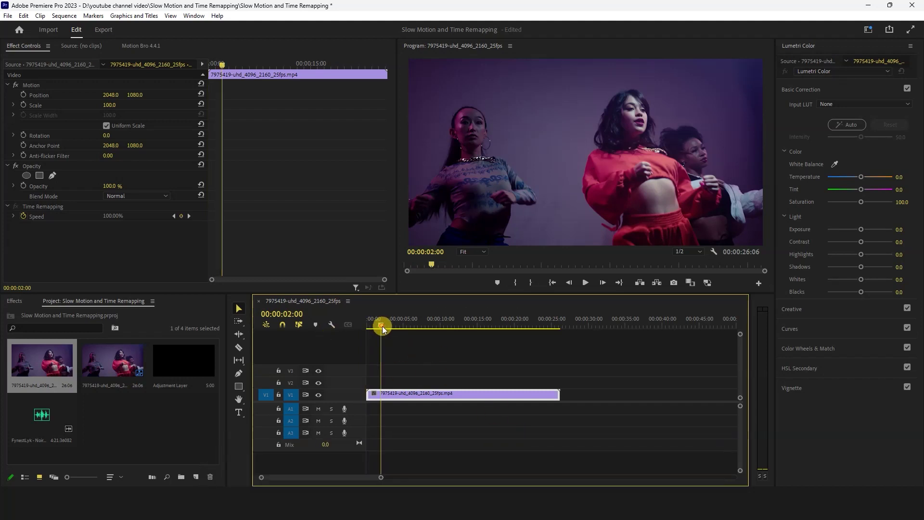
pyautogui.moveTo(382, 326); pyautogui.dragTo(403, 326)
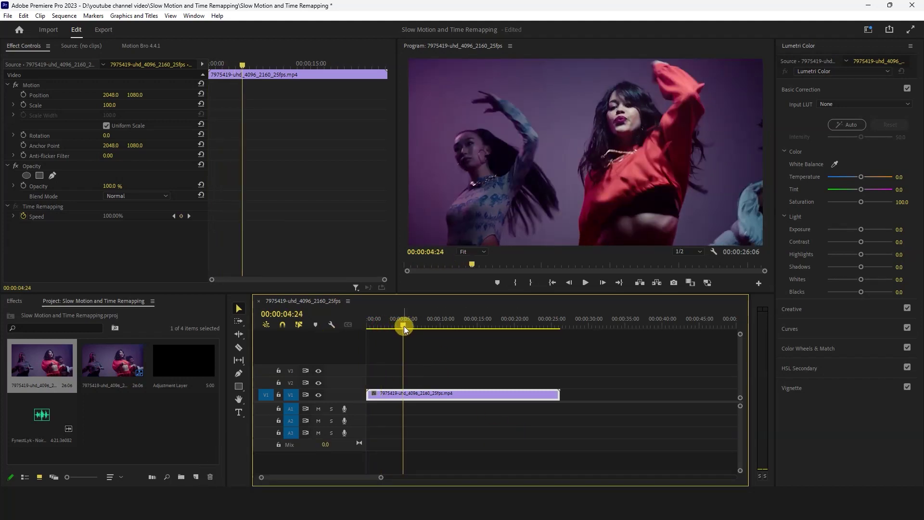
pyautogui.hotkey('ctrl', 'k')
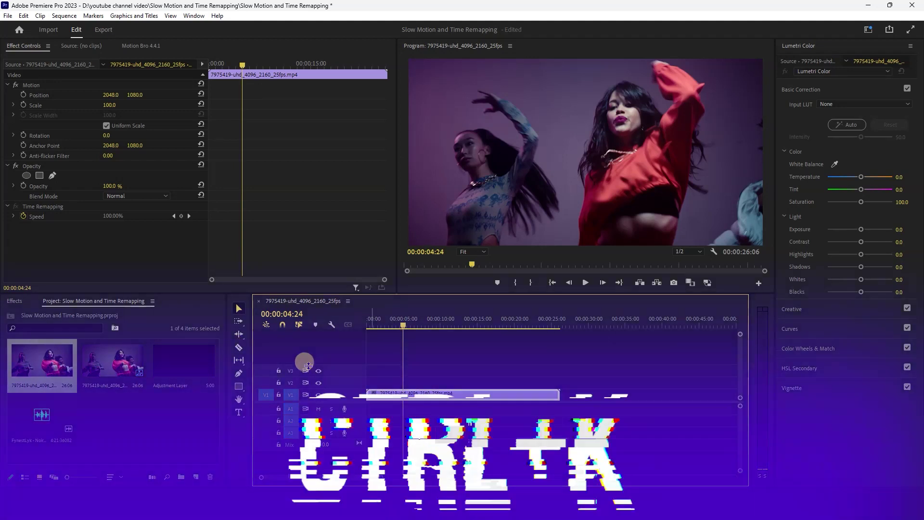
pyautogui.click(239, 347)
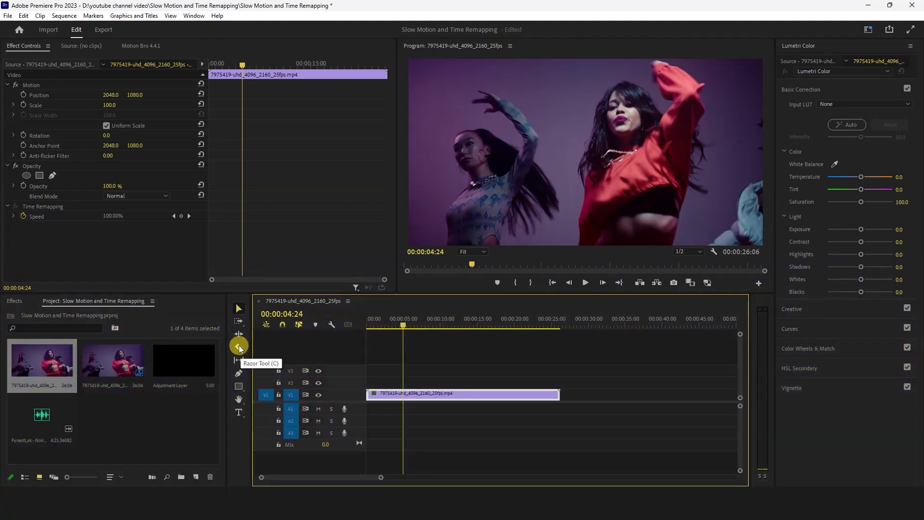
pyautogui.click(403, 393)
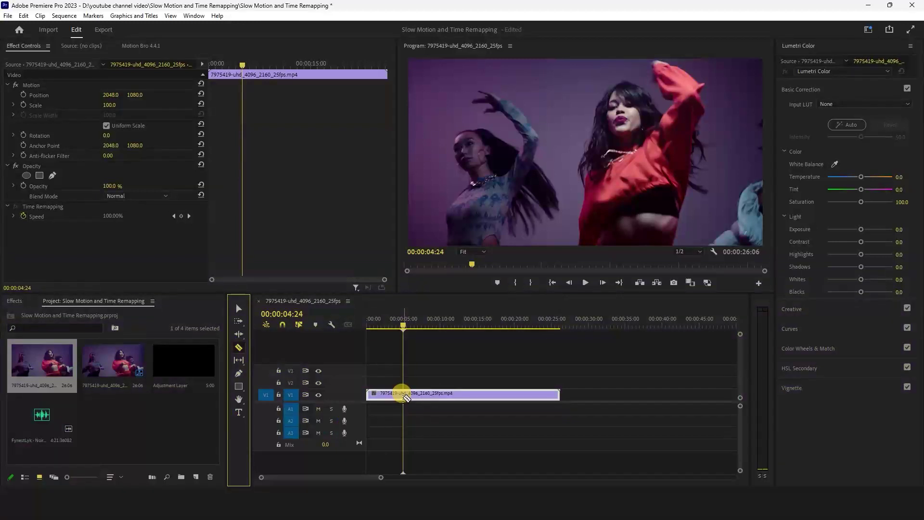
pyautogui.moveTo(433, 335); pyautogui.dragTo(478, 331)
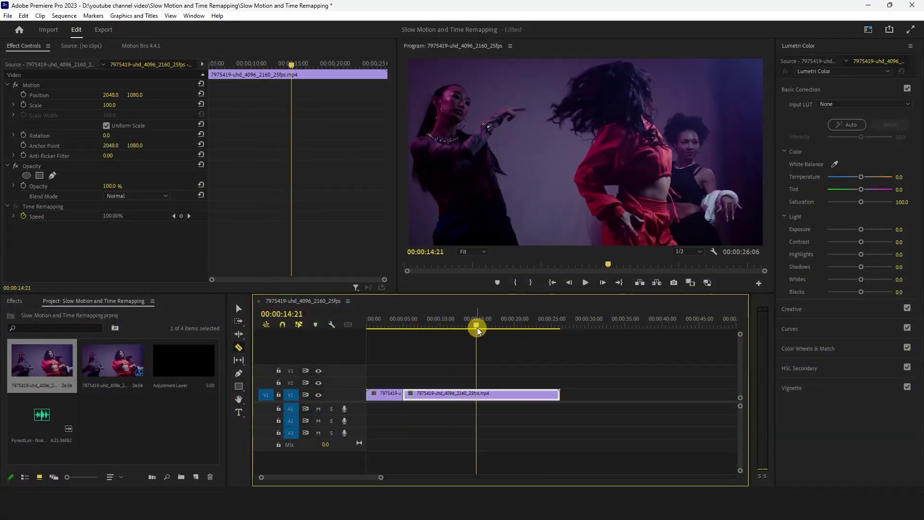
pyautogui.hotkey('ctrl', 'r')
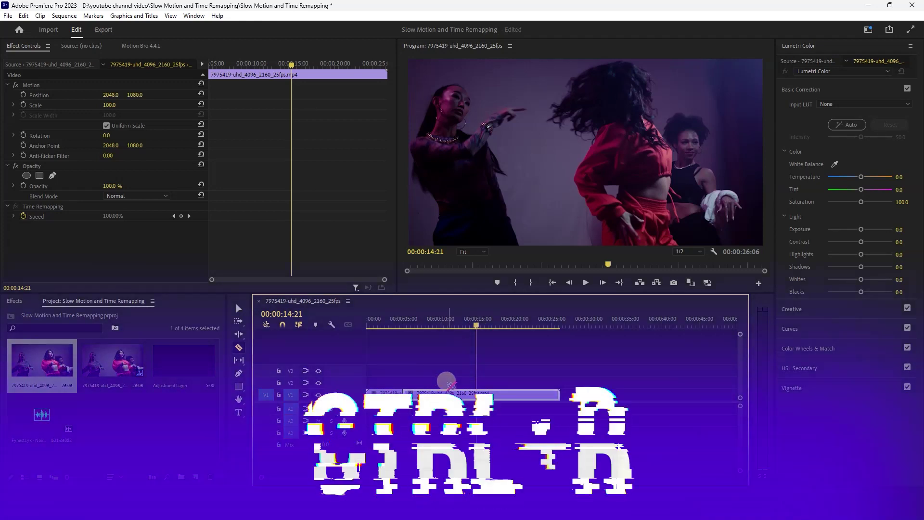
# Step: Set the second dance-clip piece to 50% speed in Speed/Duration
pyautogui.rightClick(445, 391)
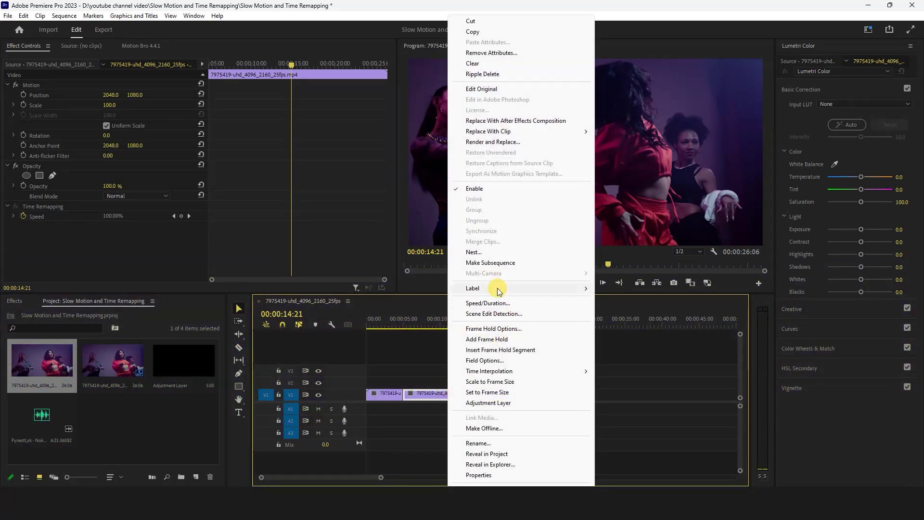
pyautogui.click(489, 303)
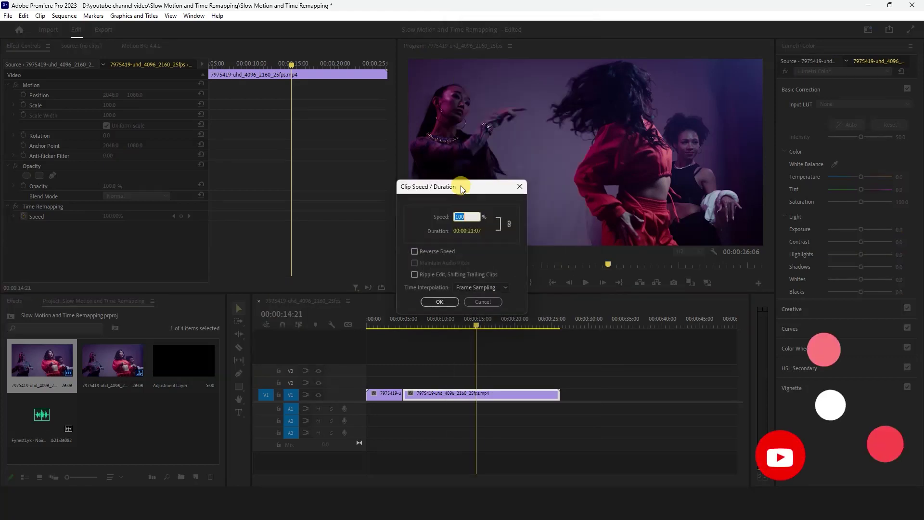
pyautogui.moveTo(463, 180); pyautogui.dragTo(279, 144)
pyautogui.click(289, 176)
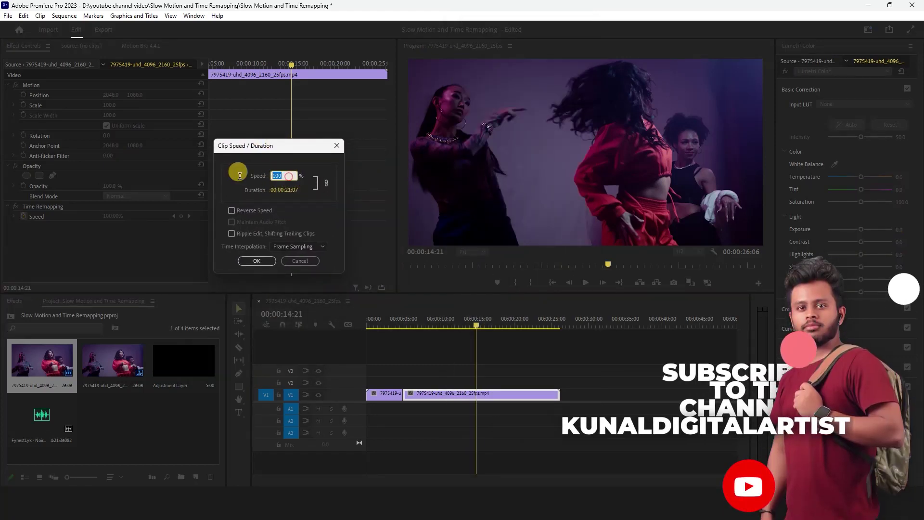
pyautogui.write('50')
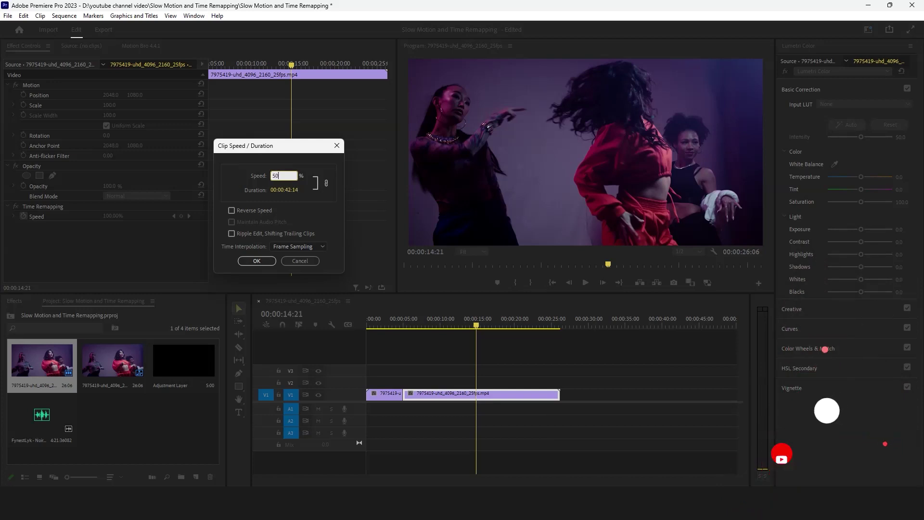
pyautogui.press('Return')
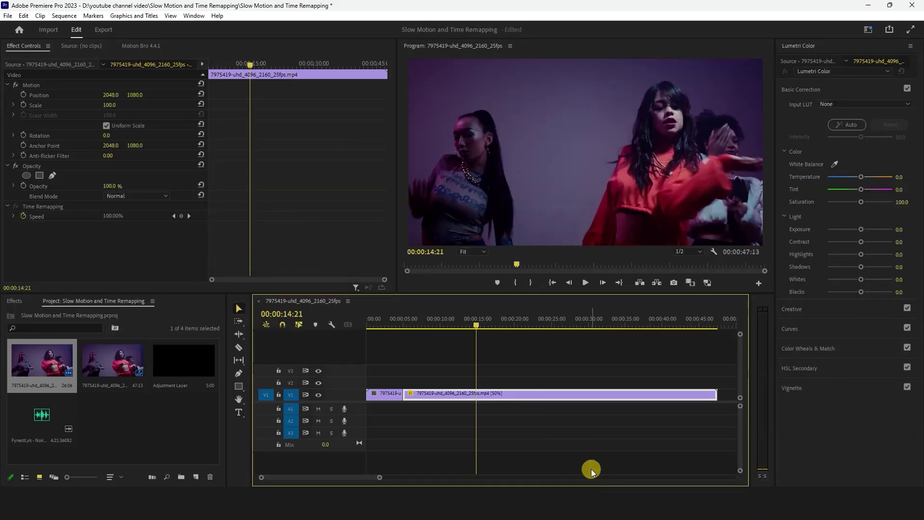
pyautogui.moveTo(455, 325); pyautogui.dragTo(385, 332)
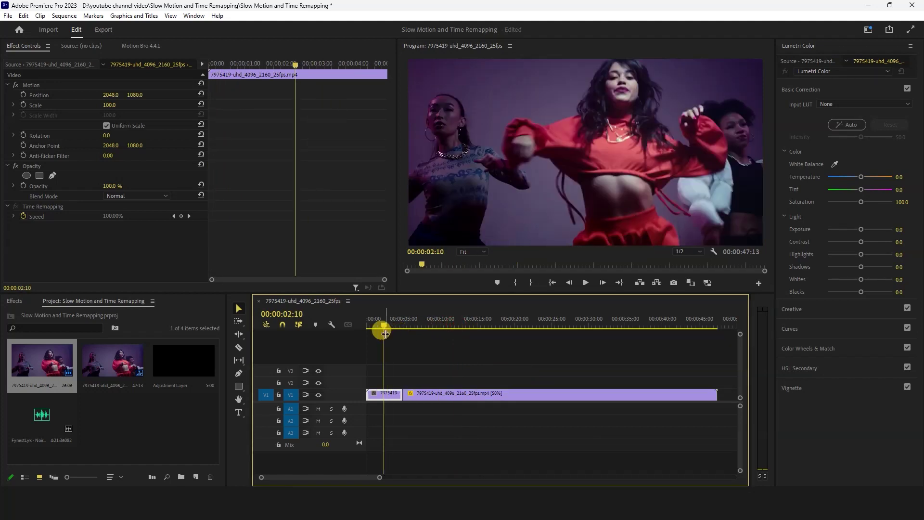
pyautogui.press('space')
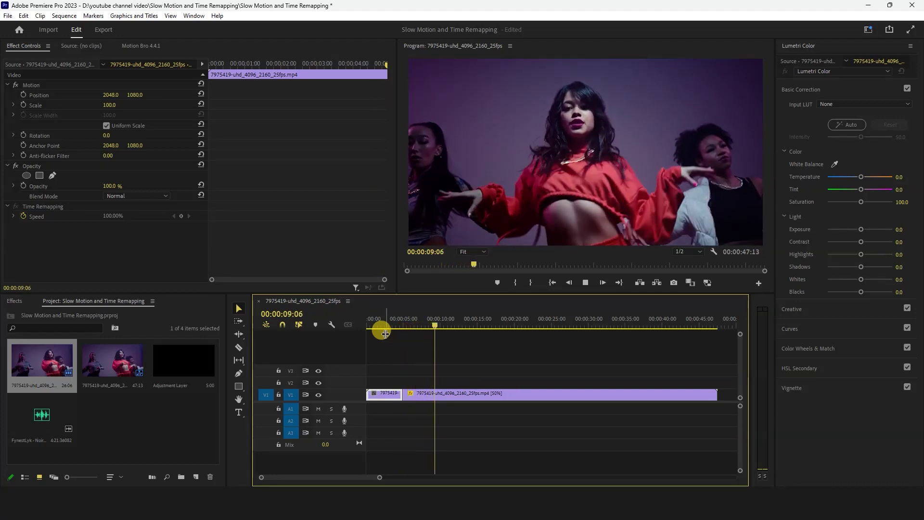
pyautogui.press('space')
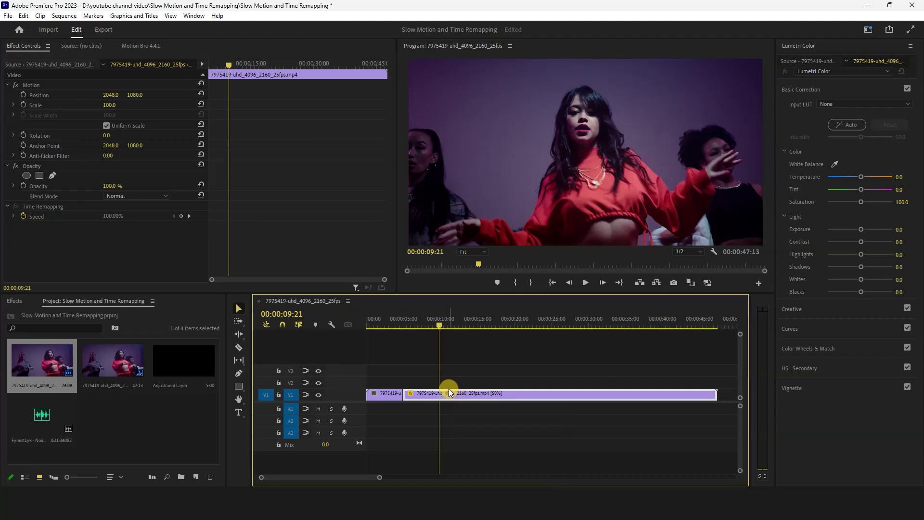
# Step: Switch the slowed piece's Time Interpolation from Frame Sampling to Frame Blending
pyautogui.rightClick(448, 392)
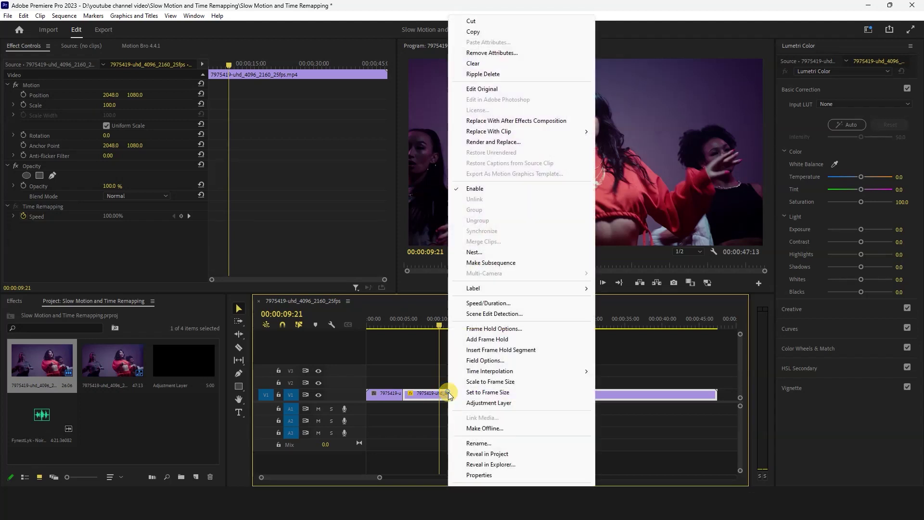
pyautogui.click(497, 306)
pyautogui.moveTo(458, 188); pyautogui.dragTo(371, 182)
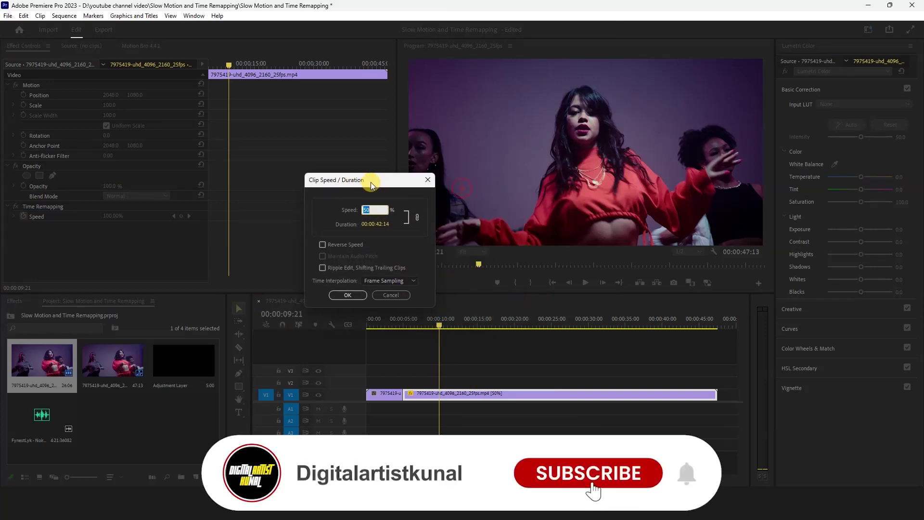
pyautogui.click(392, 279)
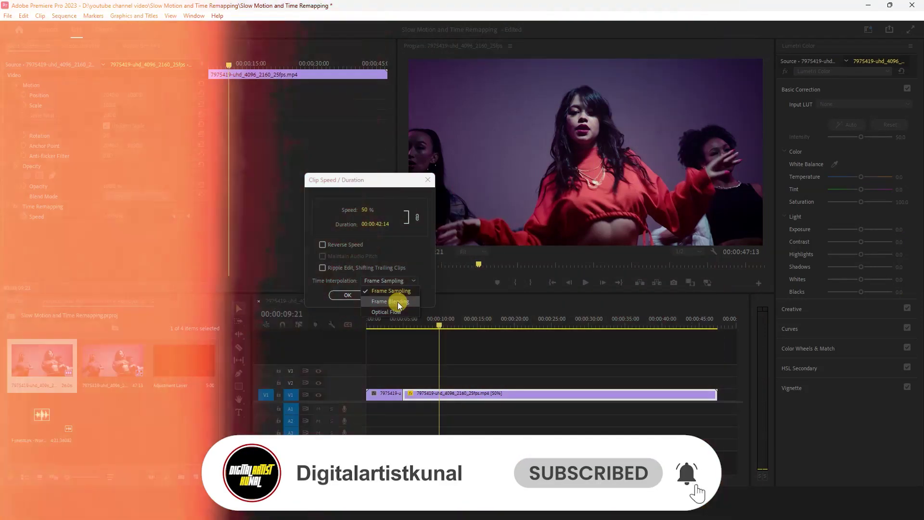
pyautogui.click(399, 303)
pyautogui.click(344, 299)
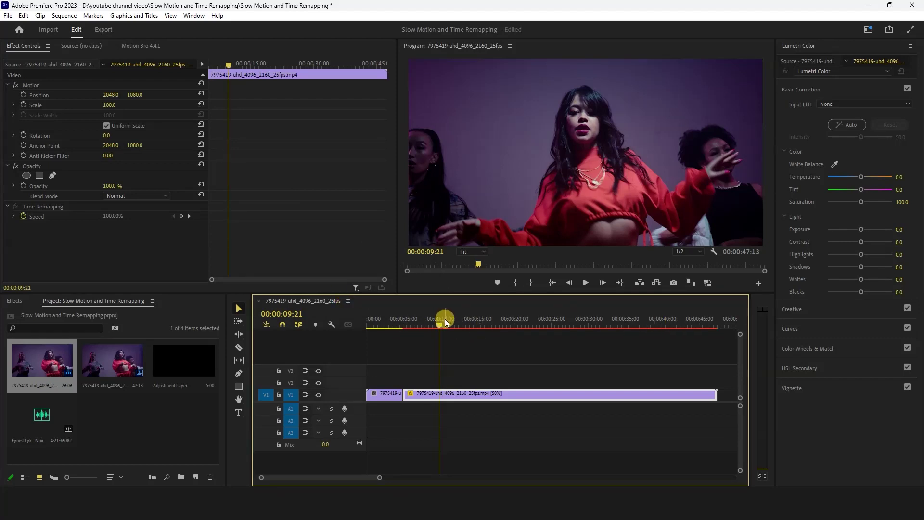
# Step: Preview the slowed clip and mark an in-to-out range spanning it
pyautogui.moveTo(445, 319); pyautogui.dragTo(718, 327)
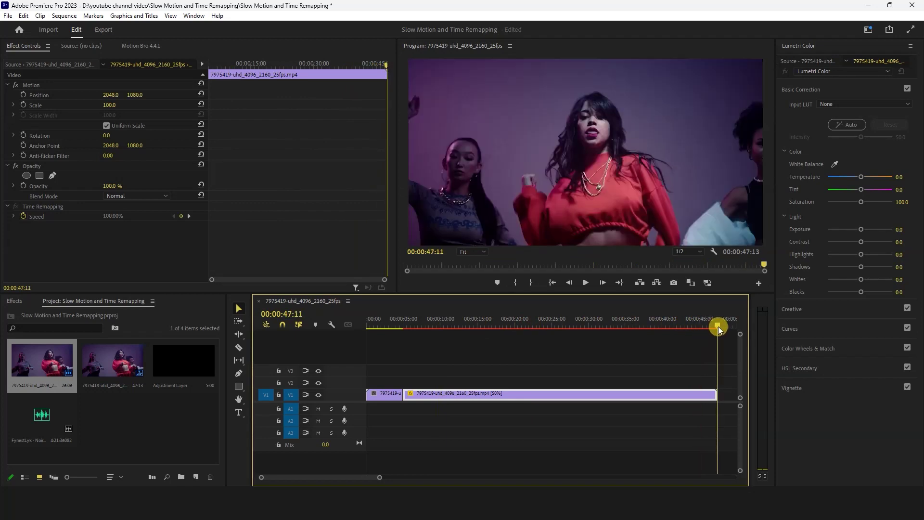
pyautogui.press('x')
pyautogui.press('Home')
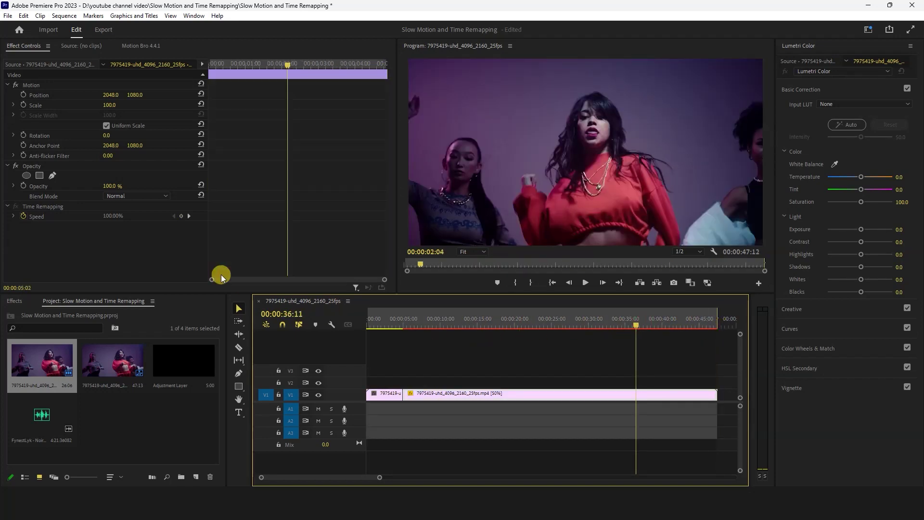
pyautogui.click(64, 15)
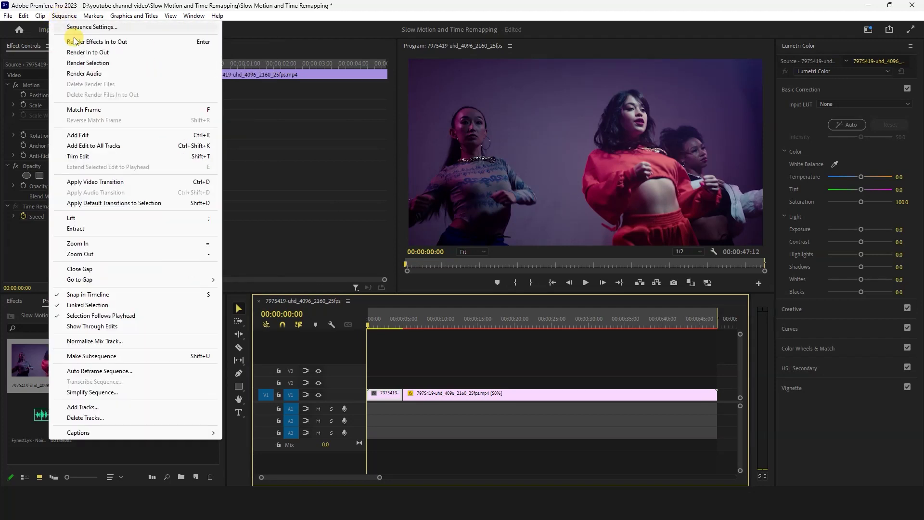
# Step: Render Effects In to Out, check the smooth playback, and save the project
pyautogui.click(80, 42)
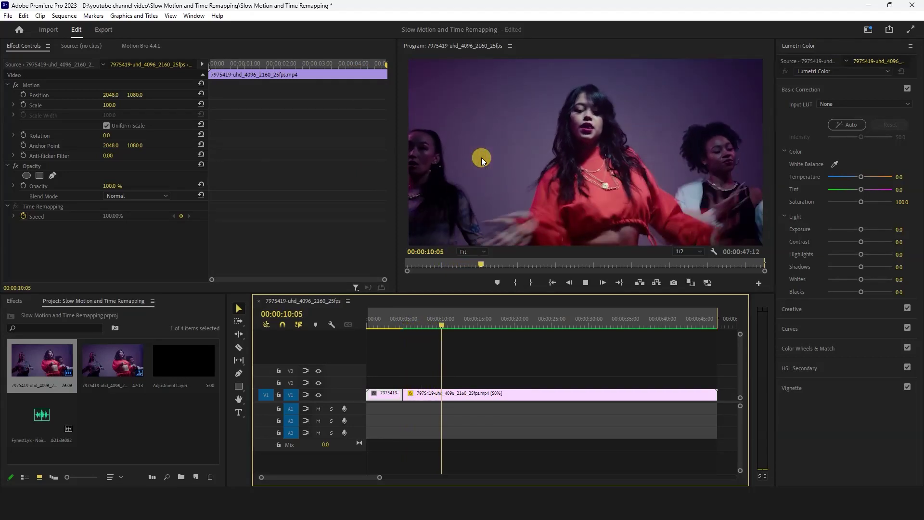
pyautogui.press('space')
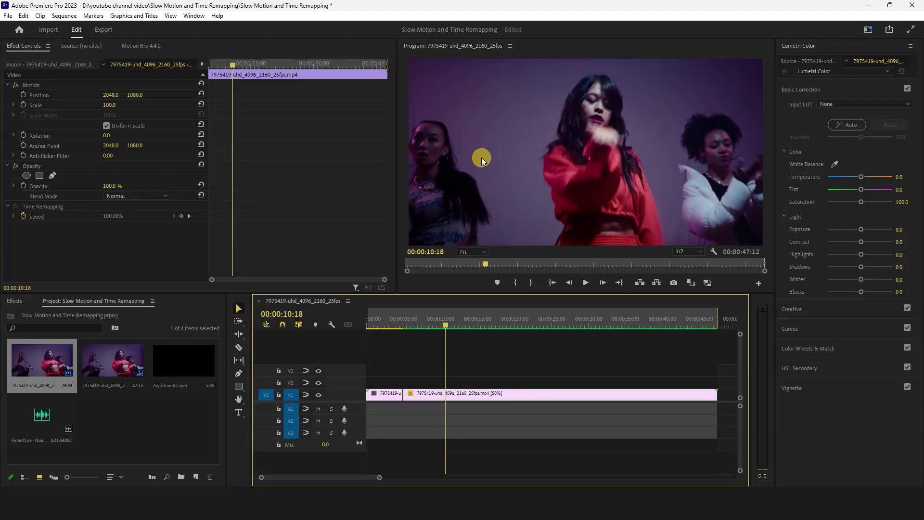
pyautogui.hotkey('ctrl', 's')
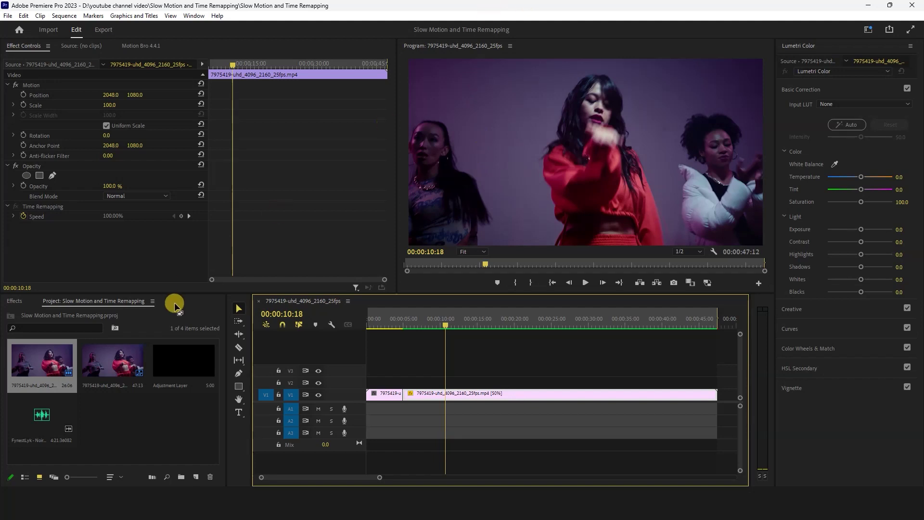
pyautogui.rightClick(33, 368)
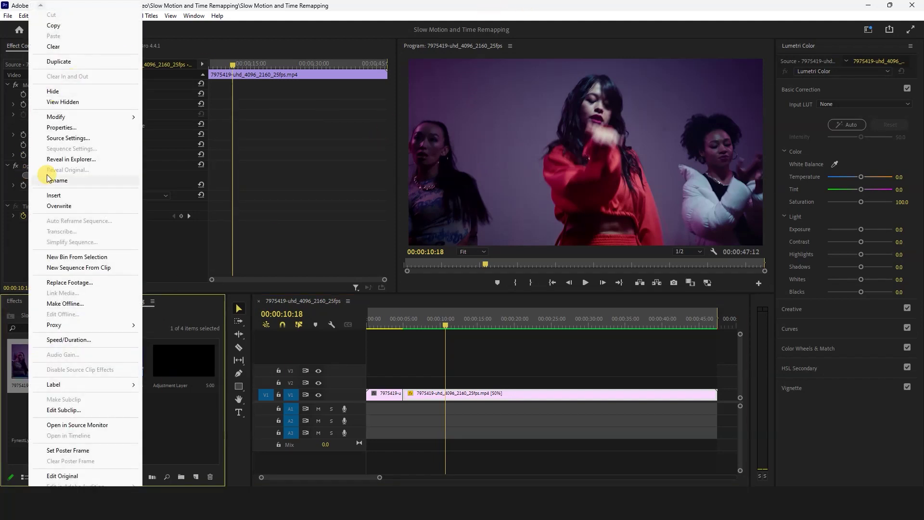
pyautogui.click(70, 128)
pyautogui.moveTo(266, 236); pyautogui.dragTo(214, 124)
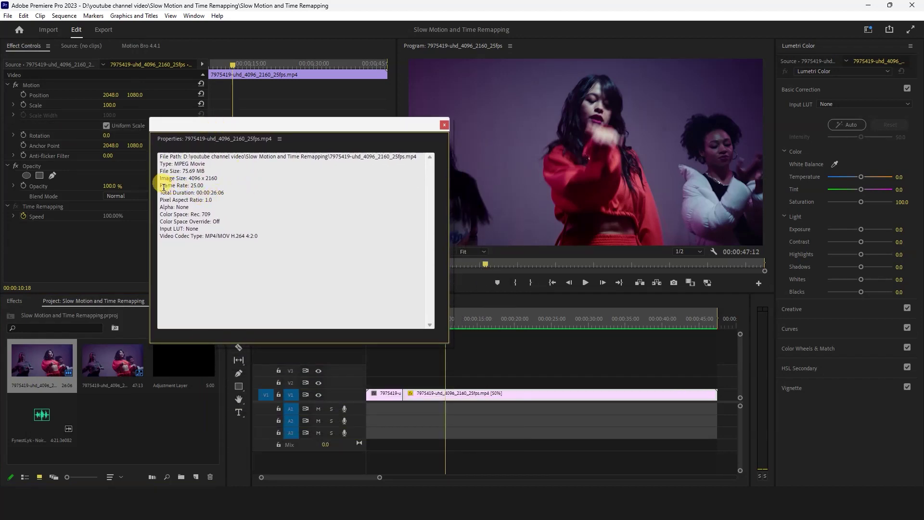
pyautogui.moveTo(164, 187)
pyautogui.mouseDown()
pyautogui.moveTo(208, 187)
pyautogui.moveTo(184, 185)
pyautogui.mouseUp()
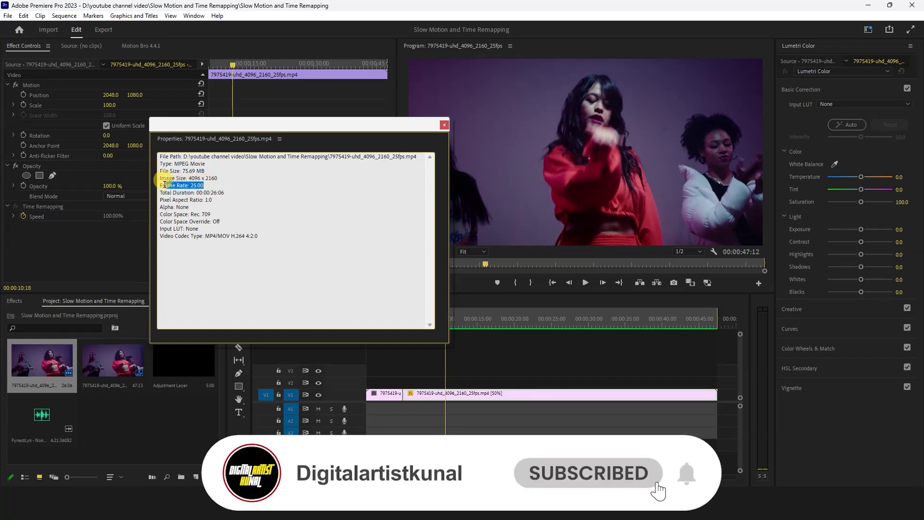
pyautogui.click(194, 186)
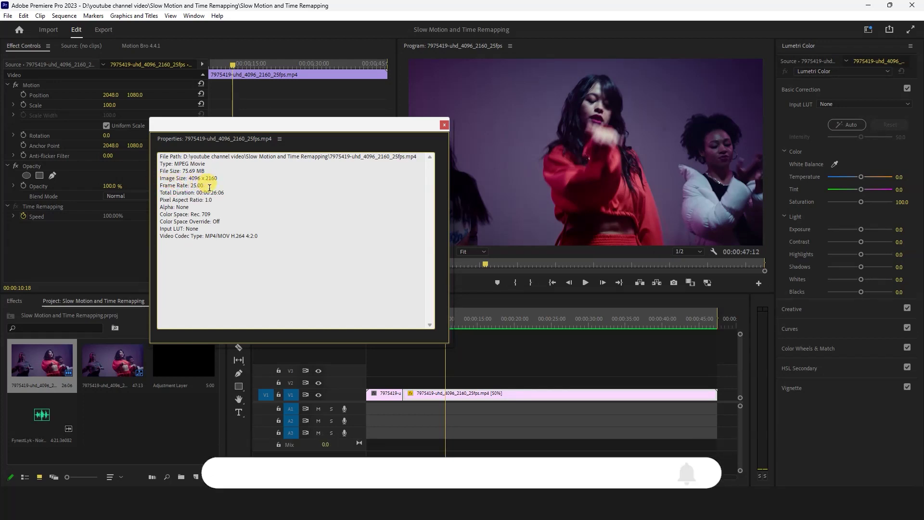
pyautogui.moveTo(209, 192); pyautogui.dragTo(172, 191)
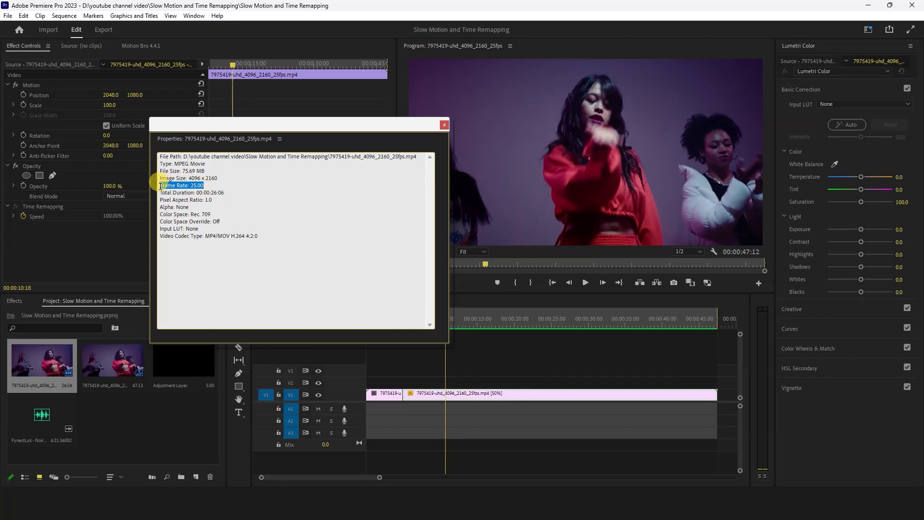
pyautogui.click(205, 183)
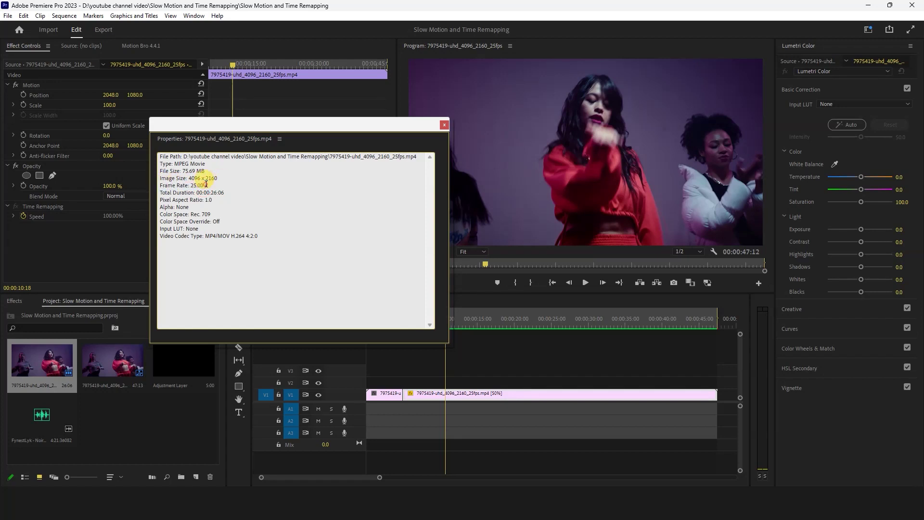
pyautogui.click(443, 125)
pyautogui.moveTo(417, 316); pyautogui.dragTo(330, 334)
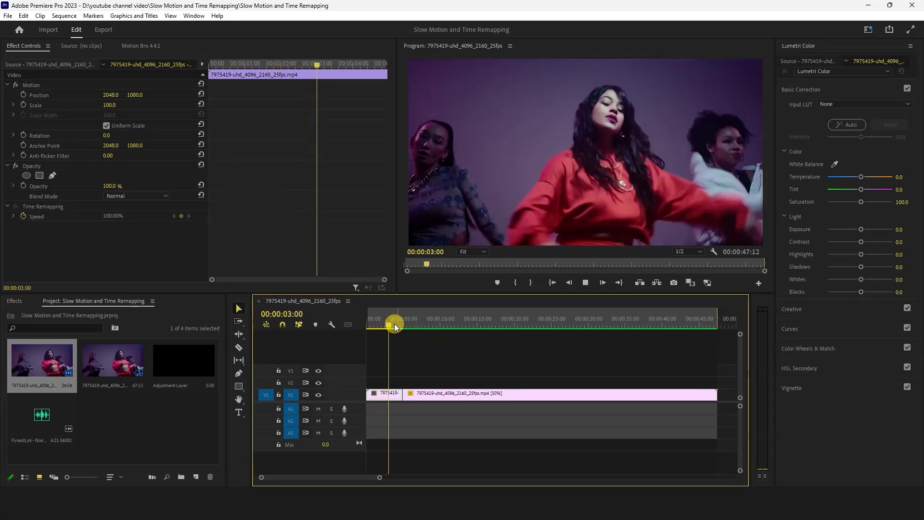
pyautogui.press('space')
pyautogui.press('space')
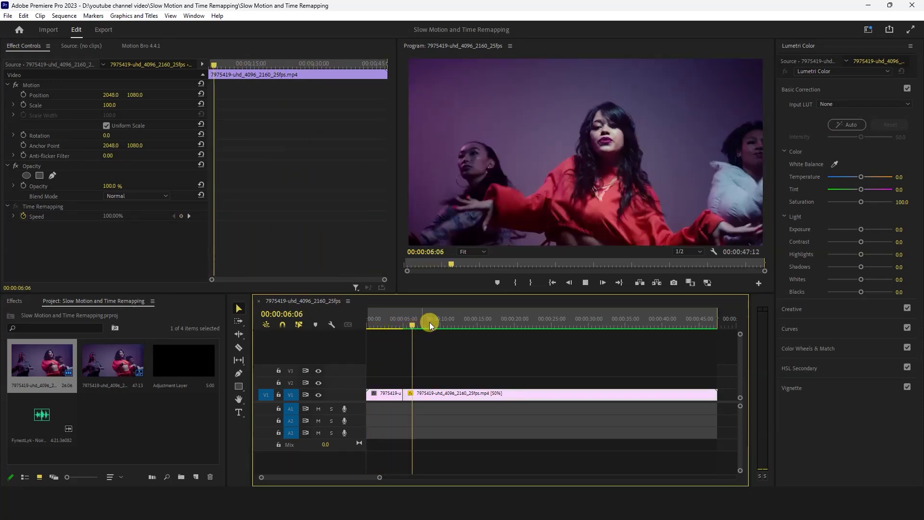
pyautogui.press('space')
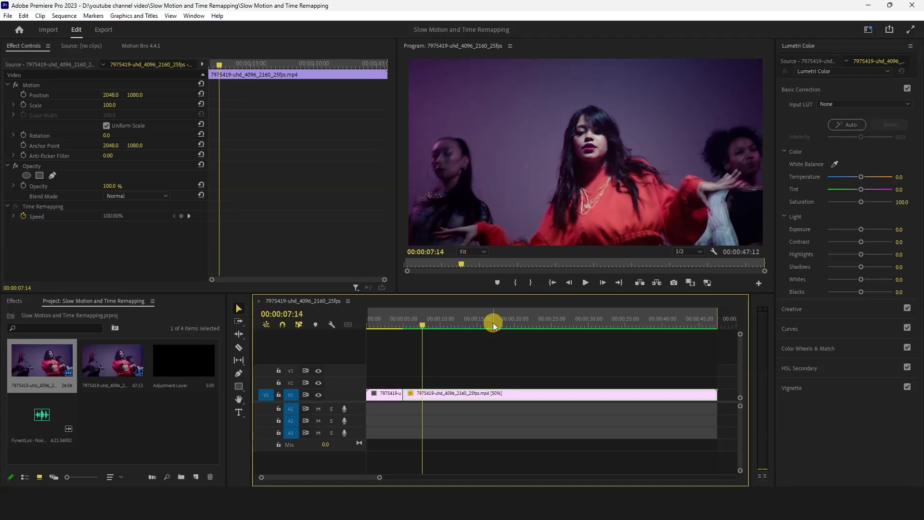
pyautogui.click(634, 426)
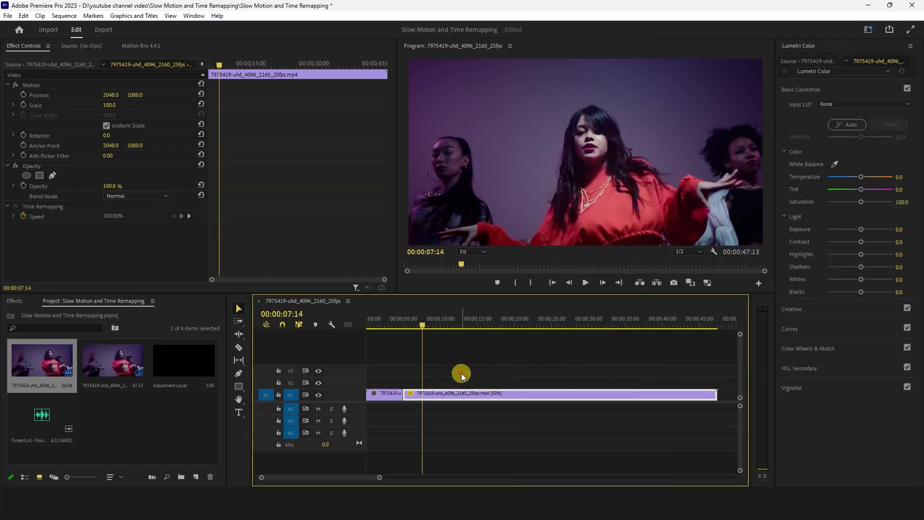
# Step: Delete the slowed second piece and restore the full dance clip at 100% speed
pyautogui.click(463, 395)
pyautogui.press('Delete')
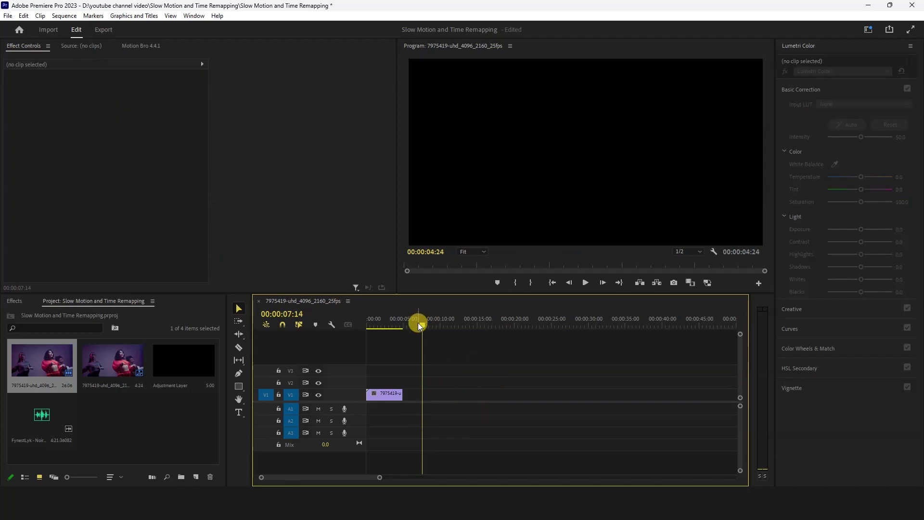
pyautogui.moveTo(417, 323); pyautogui.dragTo(414, 325)
pyautogui.moveTo(402, 393); pyautogui.dragTo(666, 378)
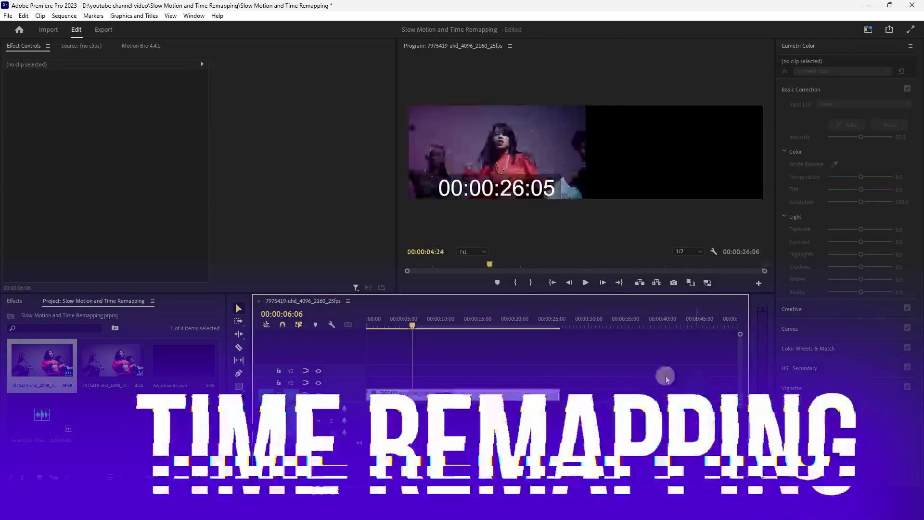
# Step: Mark an out point just before the clip's end and make the V1 track taller
pyautogui.moveTo(542, 319); pyautogui.dragTo(561, 322)
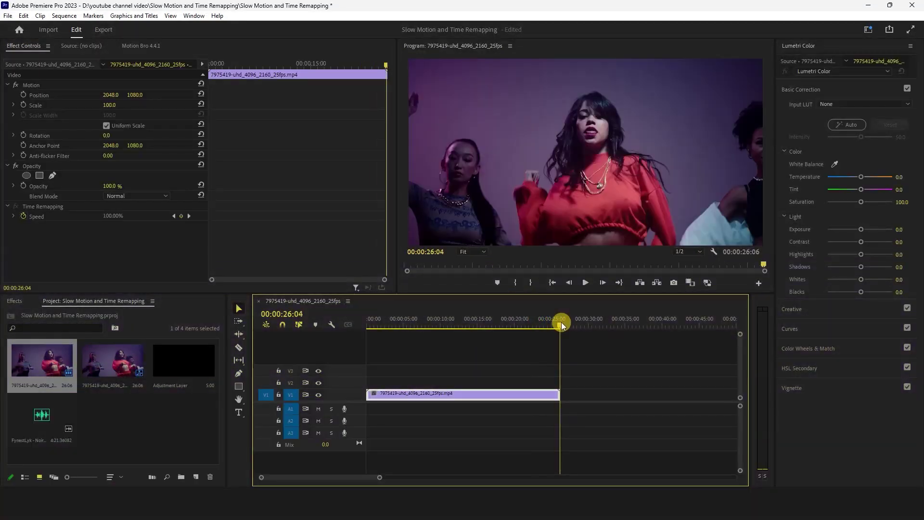
pyautogui.press('Left')
pyautogui.press('Left')
pyautogui.press('o')
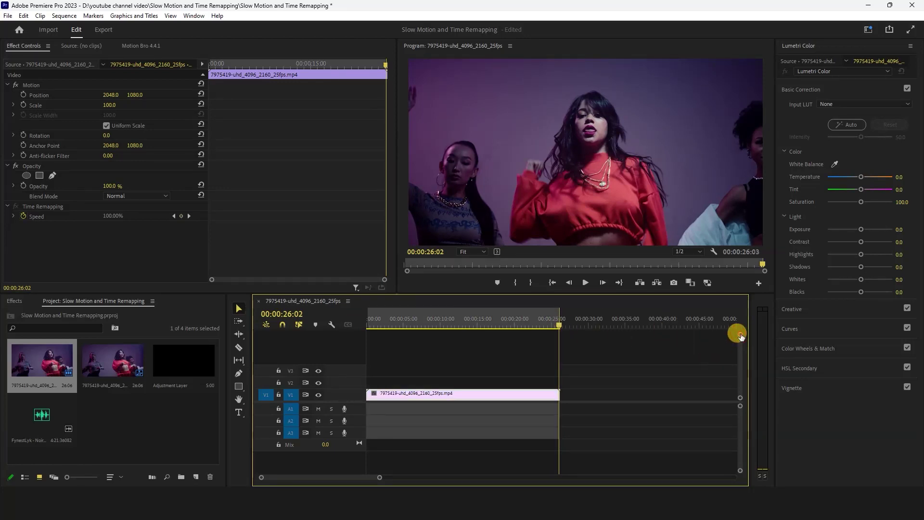
pyautogui.moveTo(740, 335); pyautogui.dragTo(740, 345)
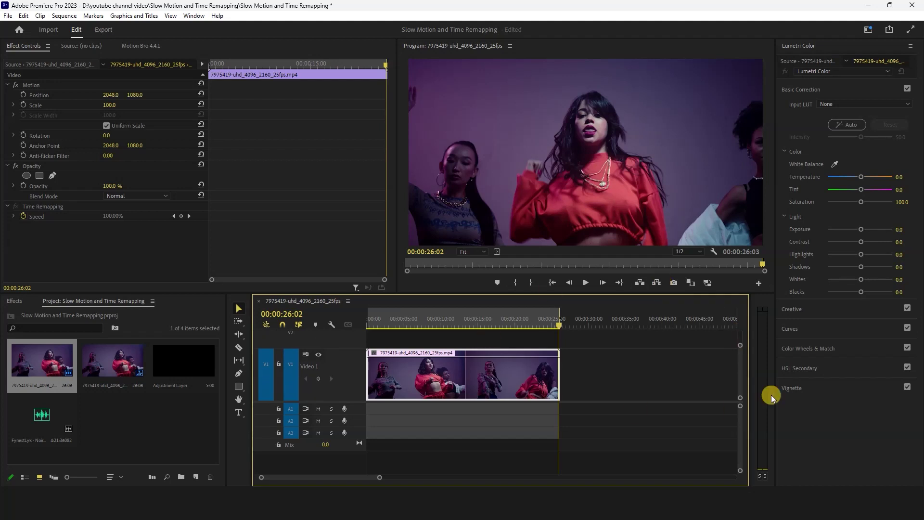
# Step: Show the clip's Time Remapping > Speed line and cue the playhead at 00:00:05:20
pyautogui.click(375, 353)
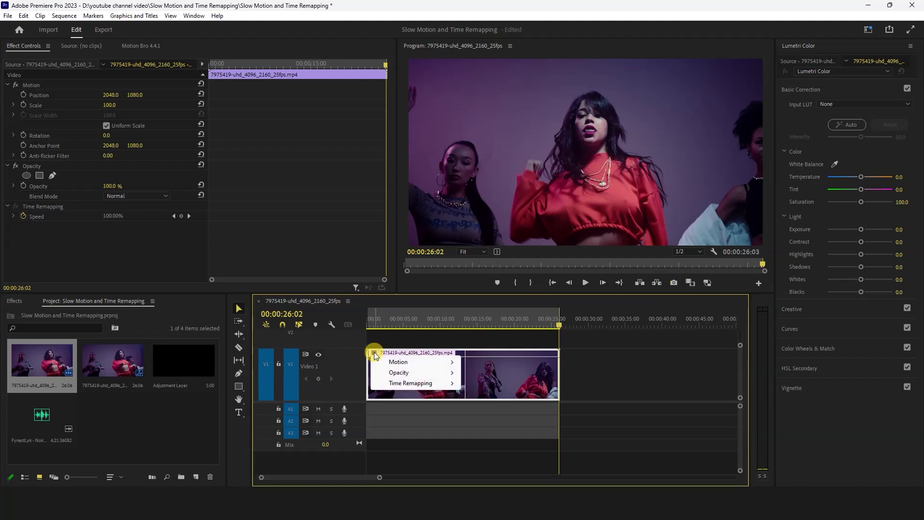
pyautogui.moveTo(409, 383)
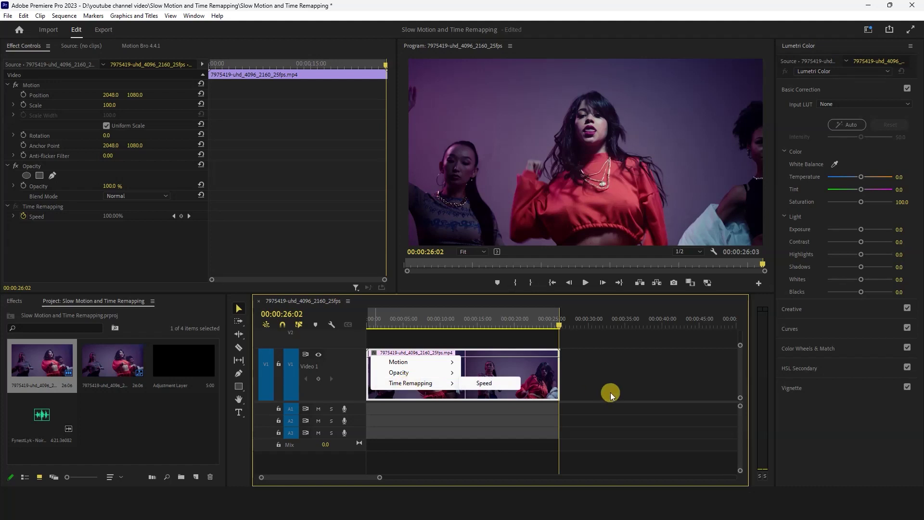
pyautogui.click(483, 383)
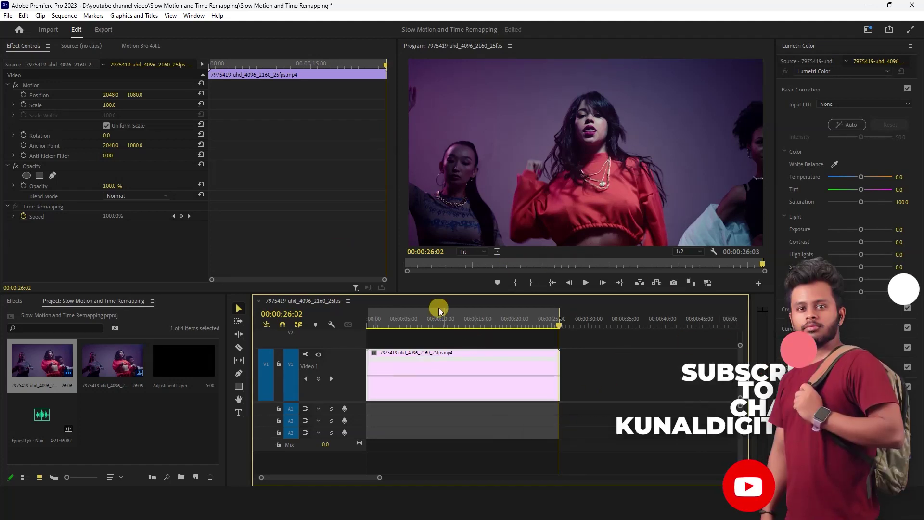
pyautogui.moveTo(419, 325); pyautogui.dragTo(411, 325)
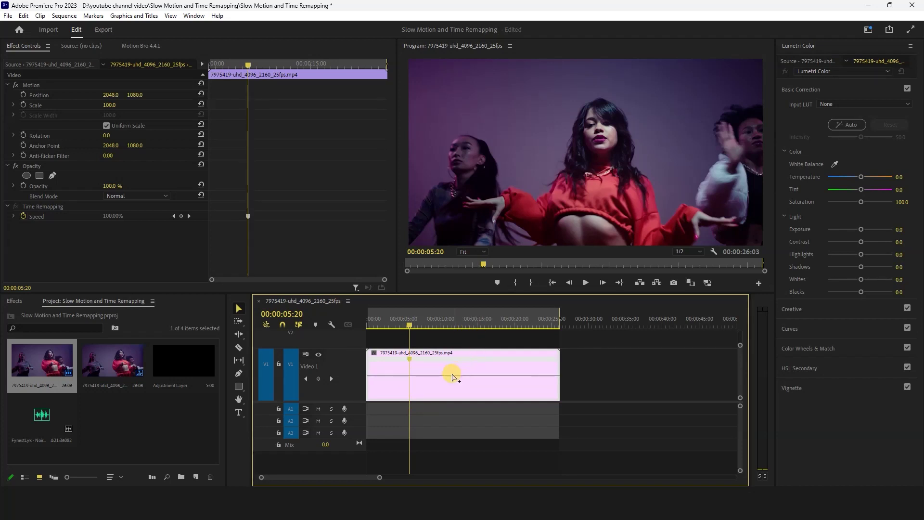
# Step: Add a speed keyframe at 00:00:05:20 and drag the section after it down to about 65%
pyautogui.keyDown('ctrl'); pyautogui.click(502, 375); pyautogui.keyUp('ctrl')
pyautogui.moveTo(455, 374); pyautogui.dragTo(452, 390)
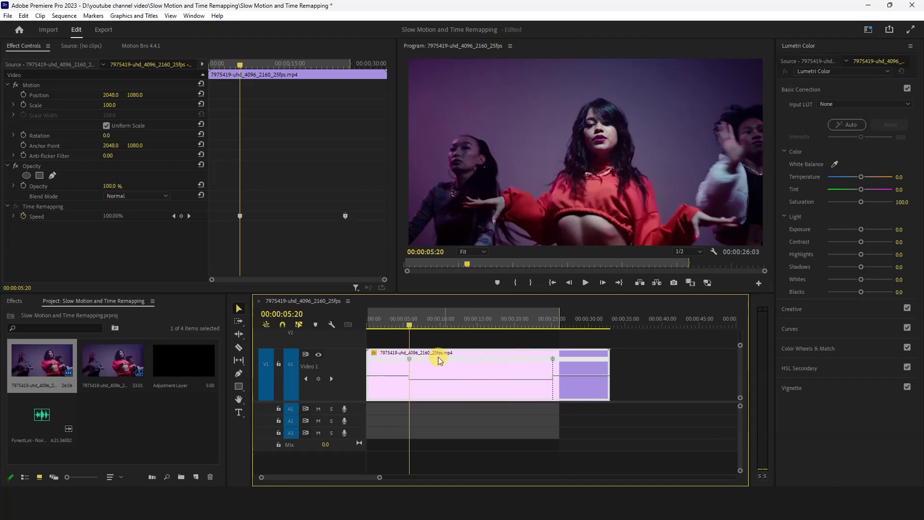
pyautogui.moveTo(409, 323); pyautogui.dragTo(395, 323)
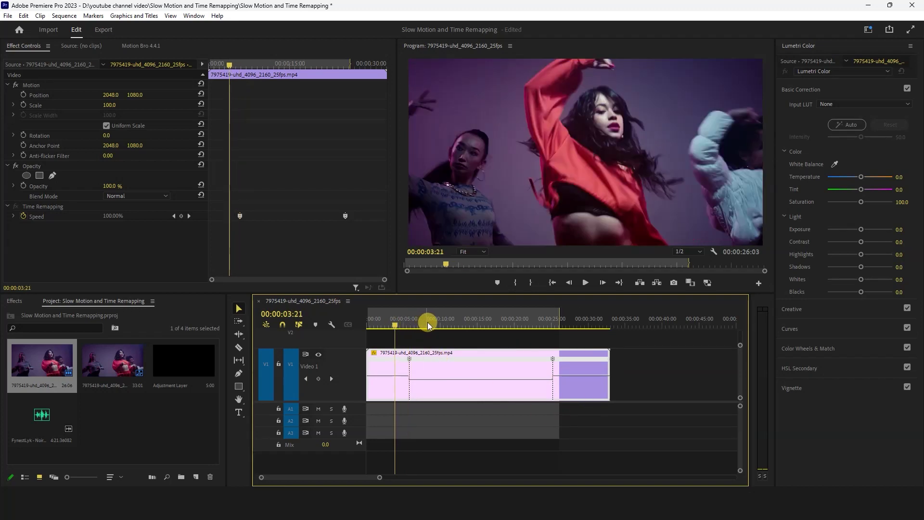
pyautogui.press('=')
pyautogui.press('space')
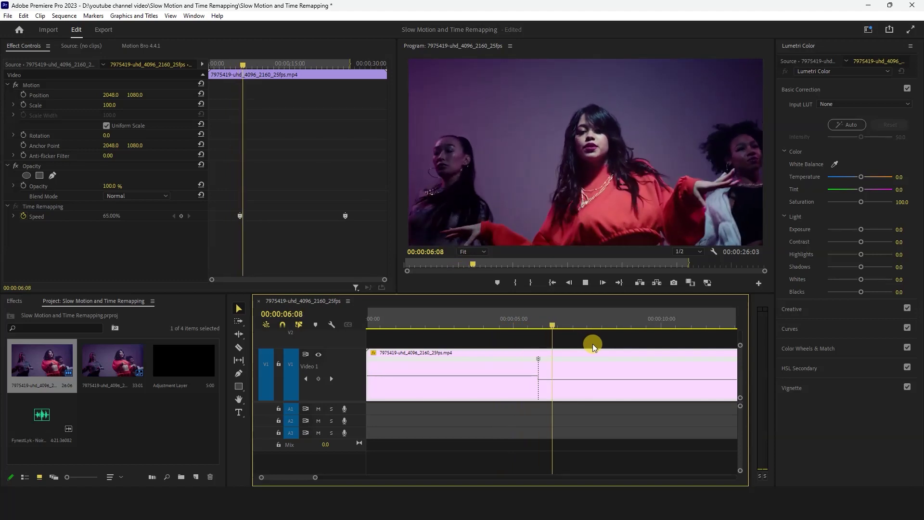
pyautogui.press('space')
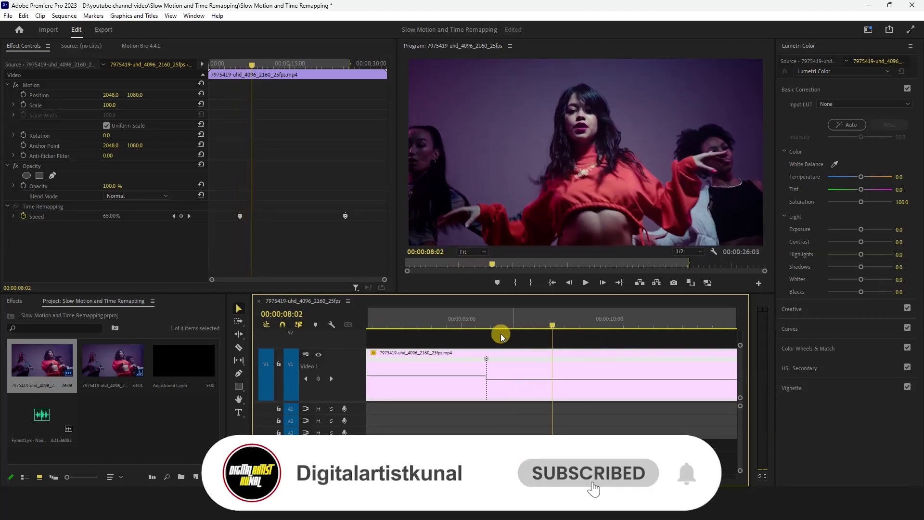
pyautogui.moveTo(441, 333)
pyautogui.mouseDown()
pyautogui.moveTo(435, 326)
pyautogui.moveTo(454, 331)
pyautogui.mouseUp()
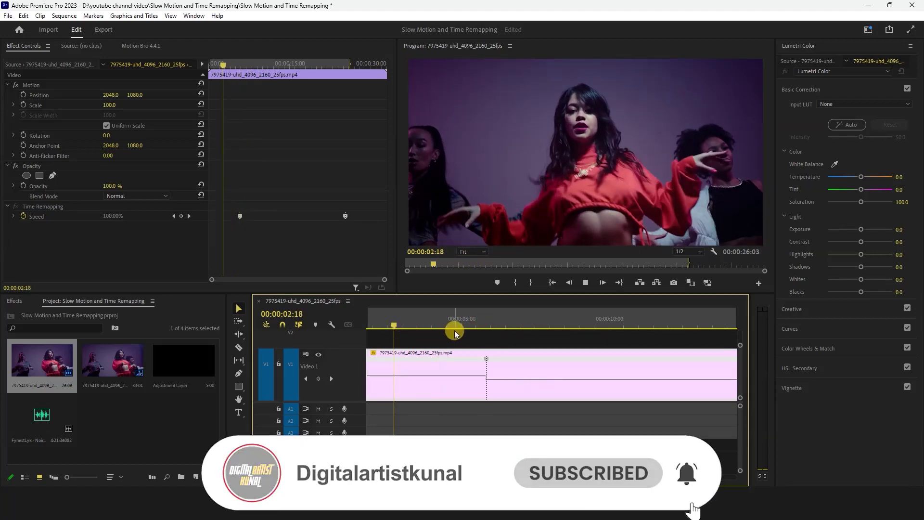
pyautogui.press('space')
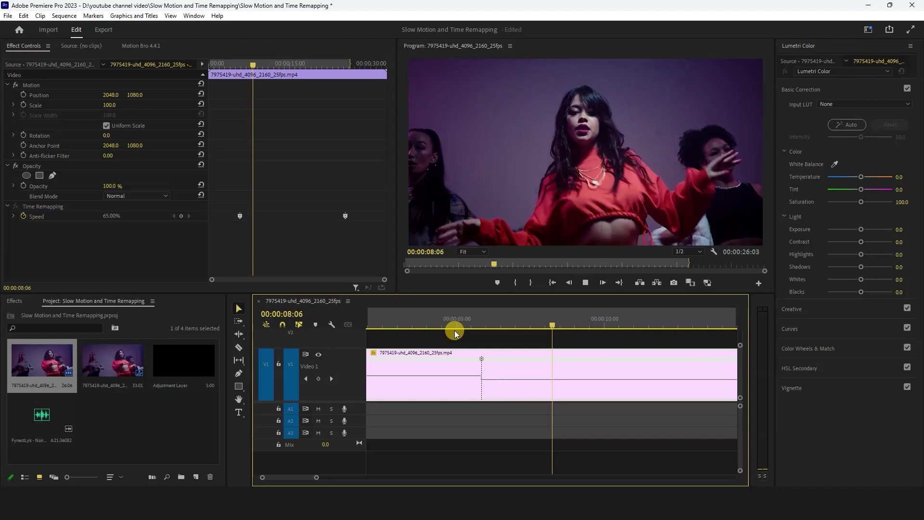
pyautogui.press('space')
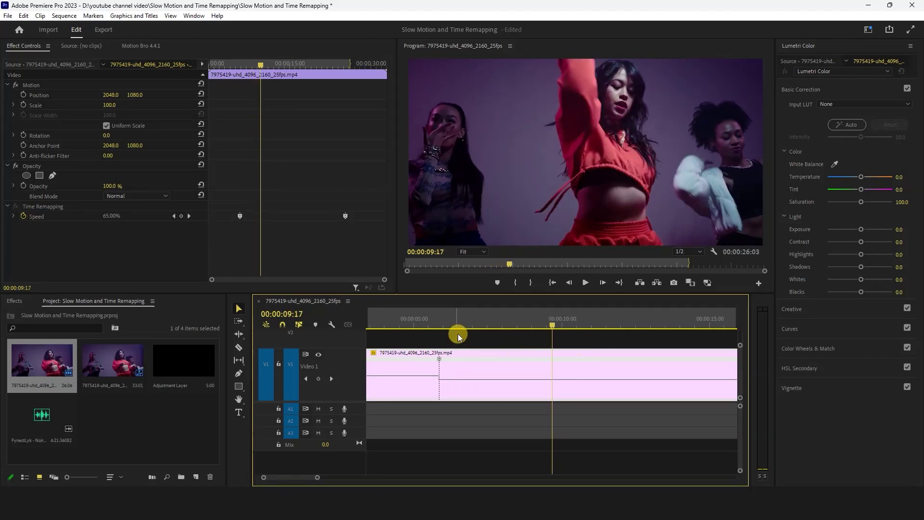
# Step: Spread the slowdown speed keyframe into a gradual ramp easing normal speed into slow motion
pyautogui.click(439, 358)
pyautogui.moveTo(439, 359); pyautogui.dragTo(454, 366)
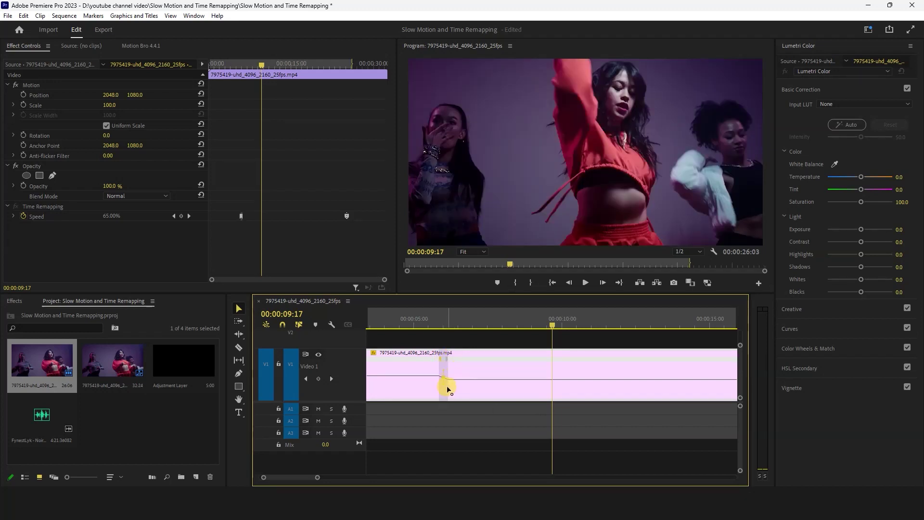
pyautogui.scroll(4, 446, 386)
pyautogui.scroll(3, 446, 387)
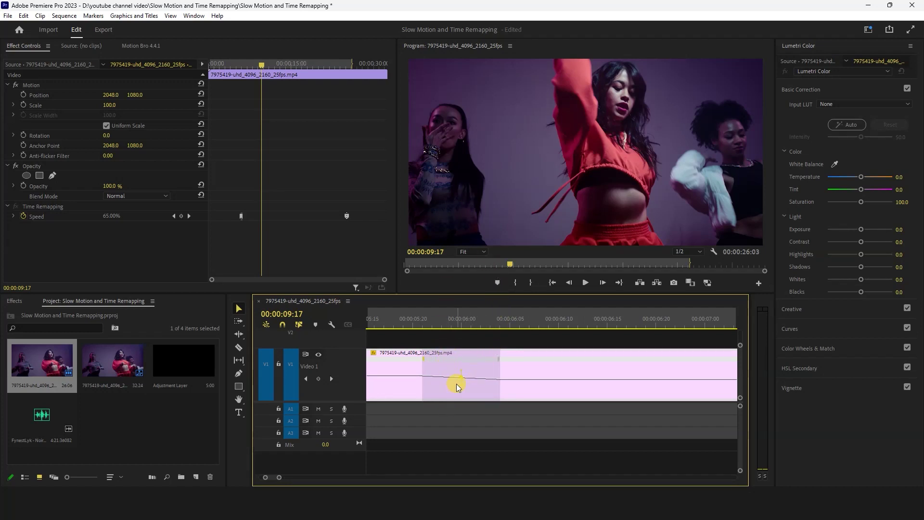
pyautogui.press('-')
pyautogui.press('-')
pyautogui.press('-')
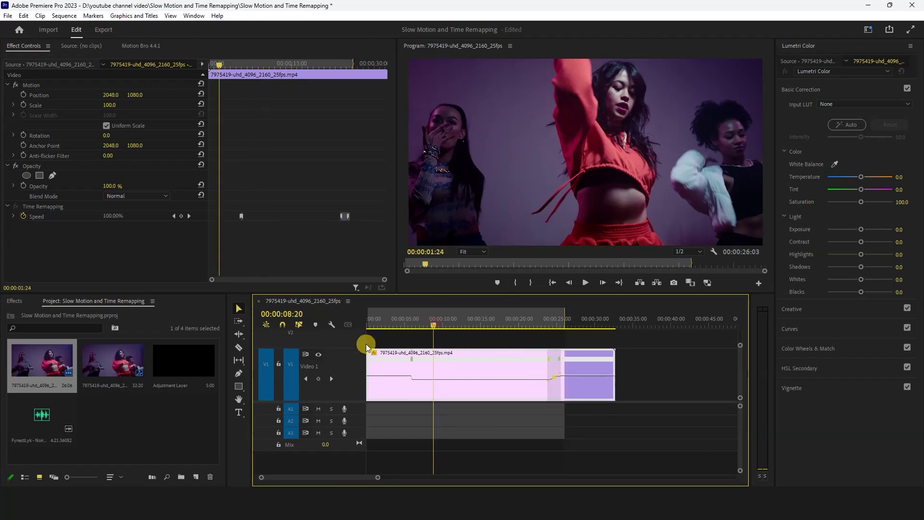
pyautogui.press('Home')
pyautogui.press('=')
pyautogui.press('=')
pyautogui.press('=')
pyautogui.click(510, 323)
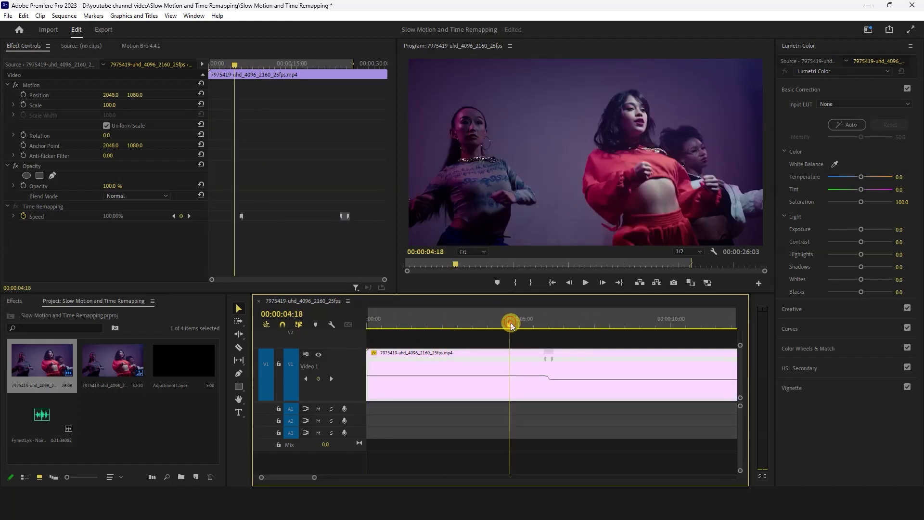
pyautogui.press('space')
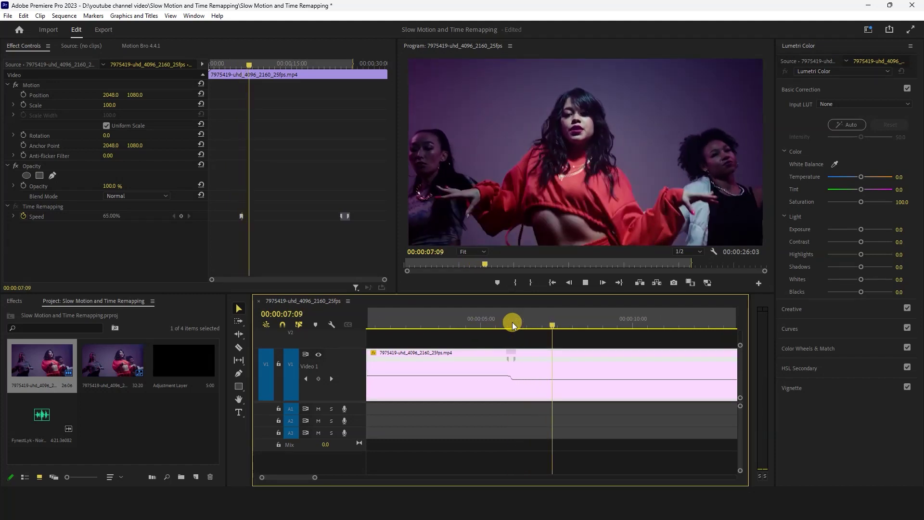
pyautogui.click(569, 340)
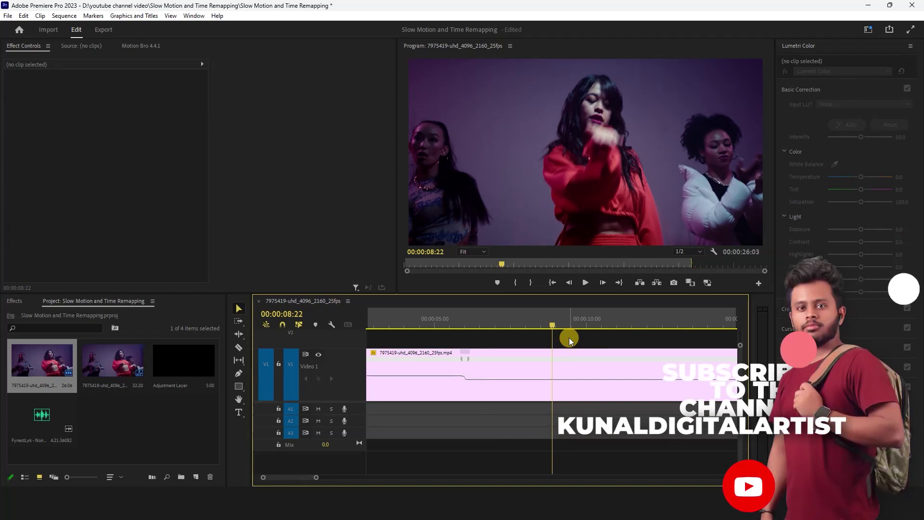
pyautogui.press('-')
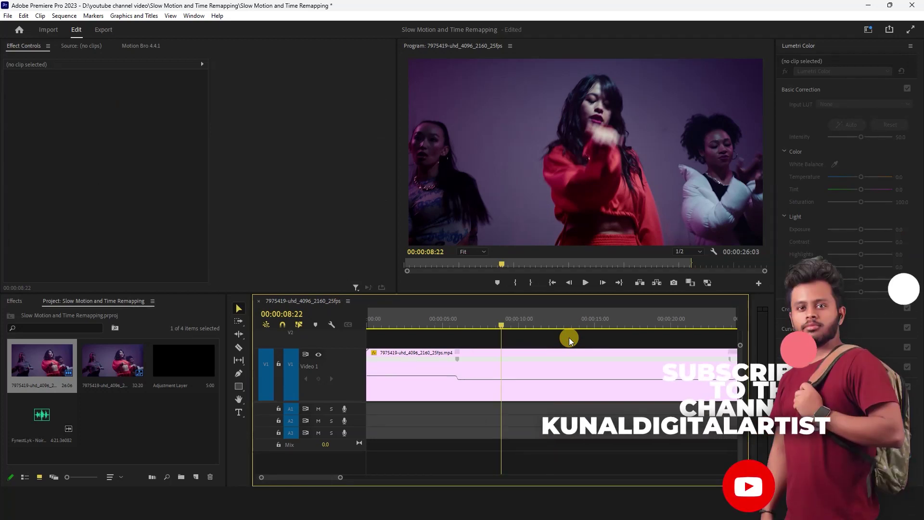
pyautogui.press('-')
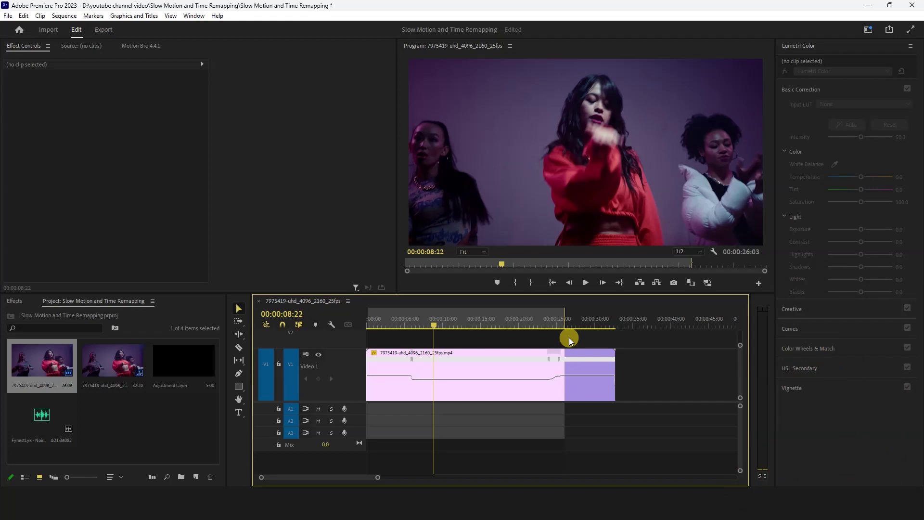